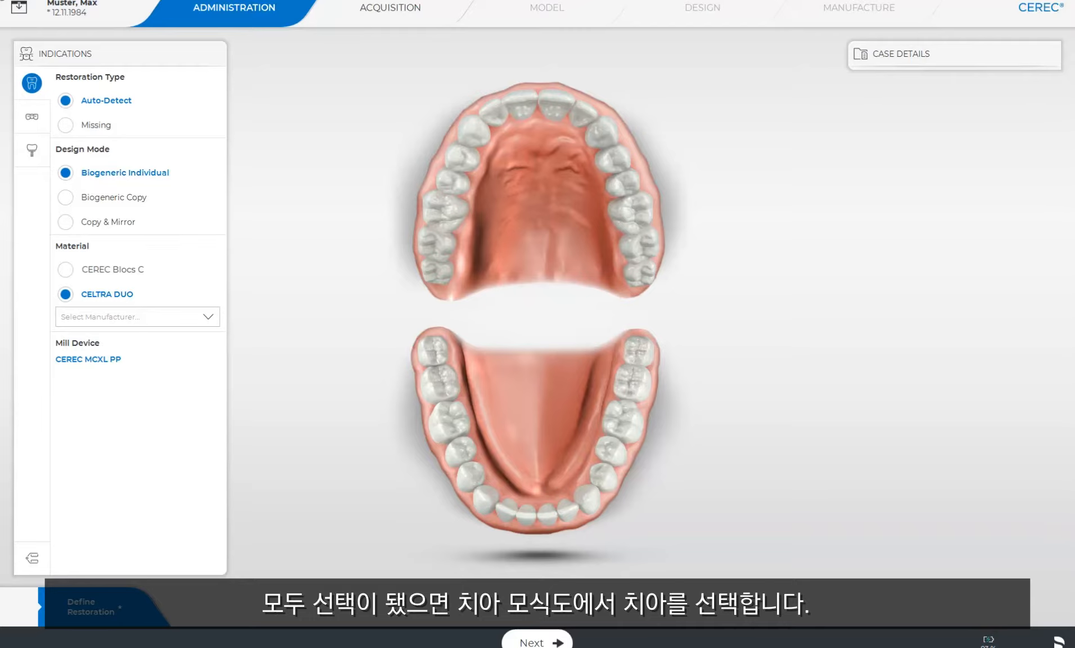
# - Assign the Auto-Detect, Biogeneric Individual restoration in CELTRA DUO to upper tooth 15, then open its case details for editing and confirm them
pyautogui.click(452, 187)
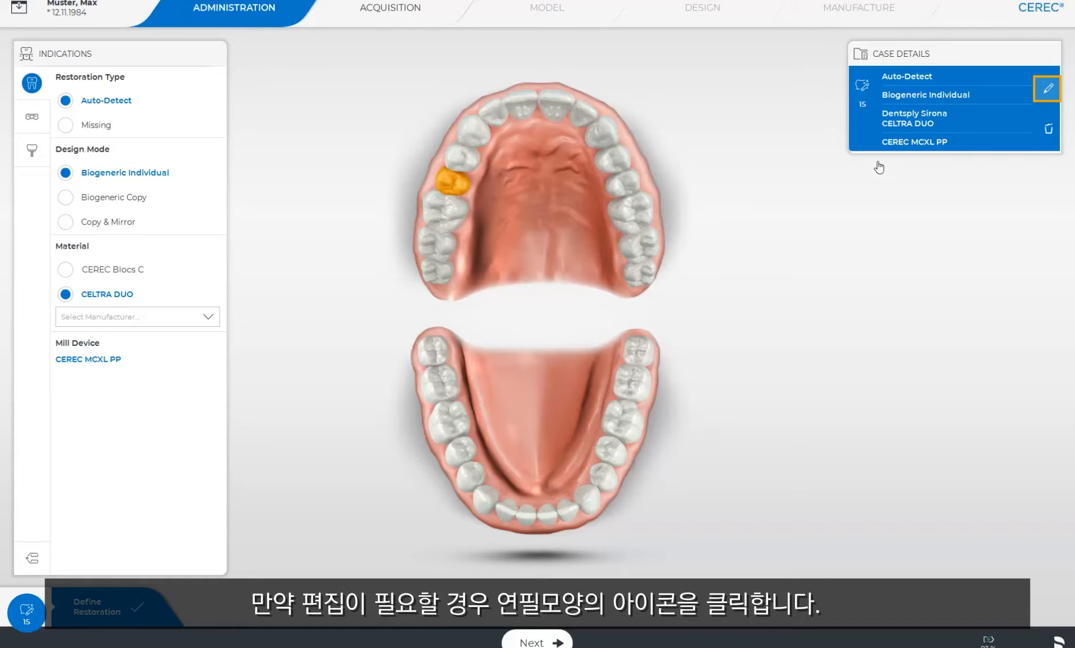
pyautogui.click(1047, 89)
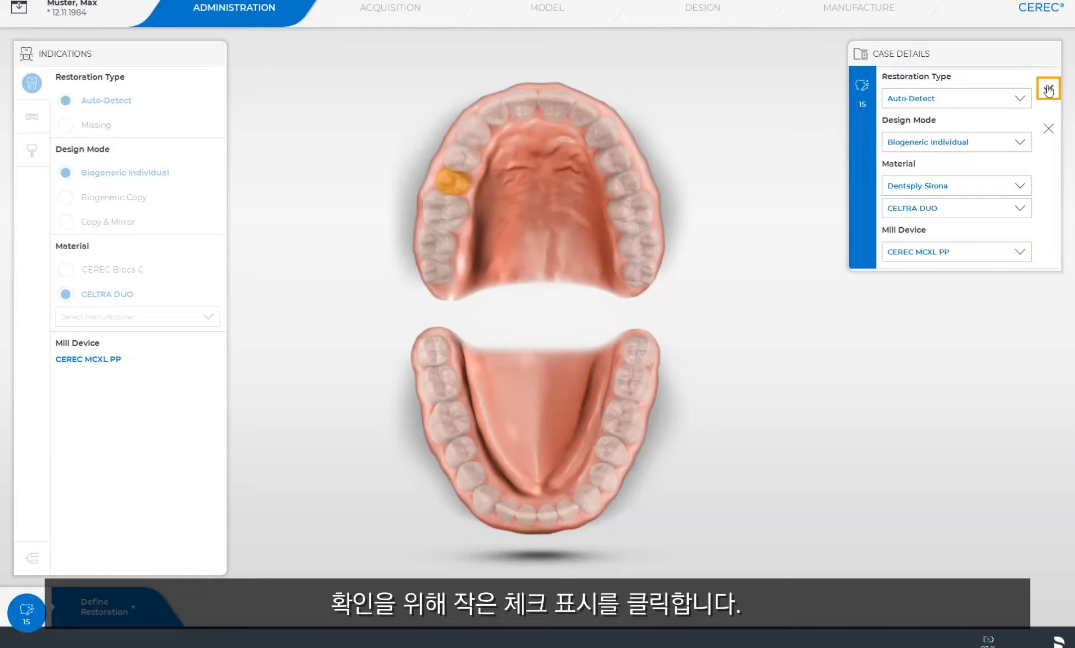
pyautogui.click(1048, 89)
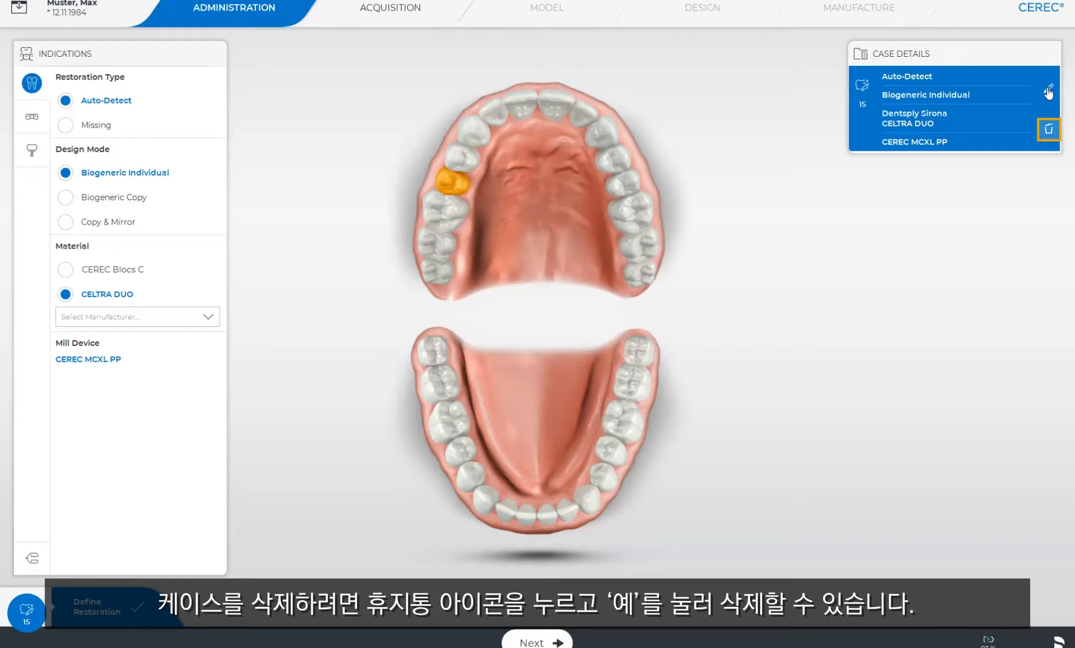
# - Delete the single-tooth restoration on tooth 15 from the case
pyautogui.click(1048, 131)
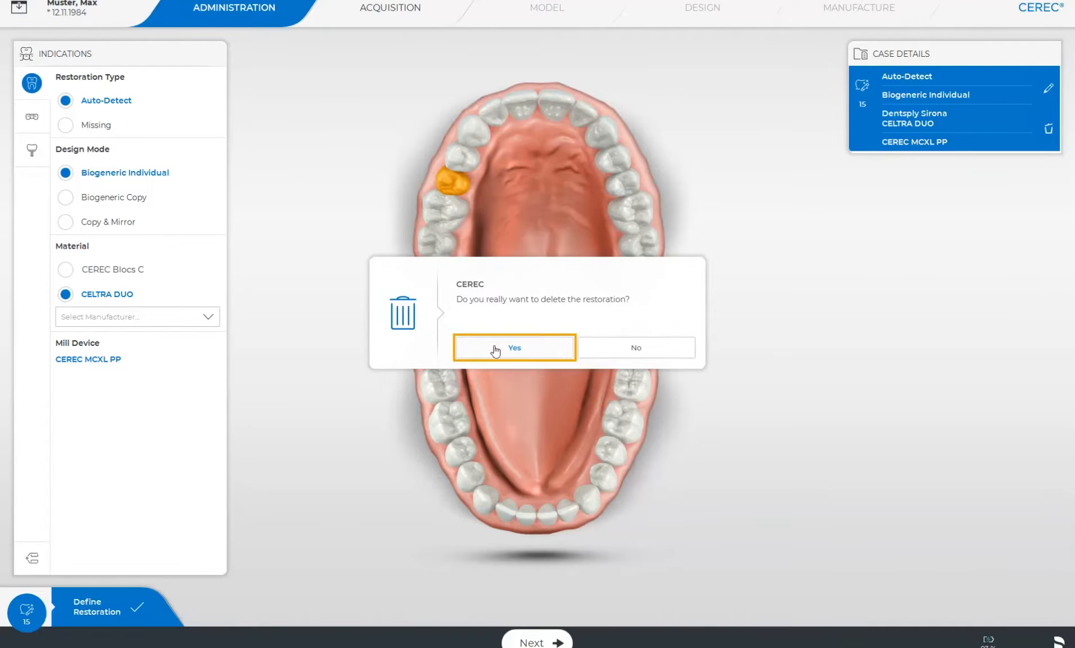
pyautogui.click(492, 349)
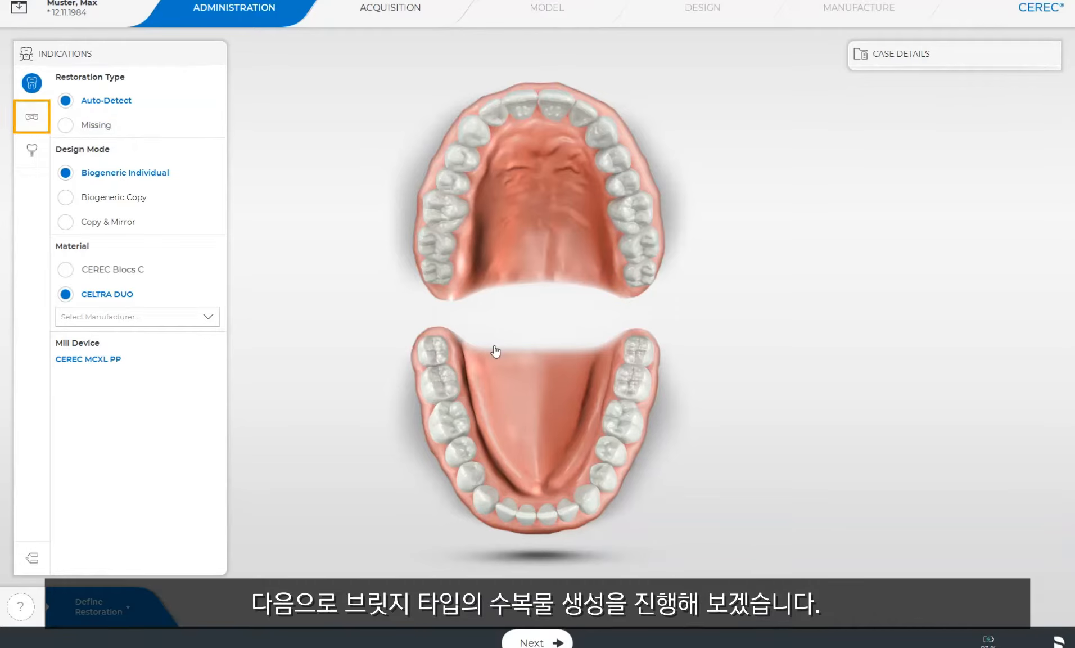
# - Start a bridge indication with Crown as the restoration type and Anatomic as the connector type
pyautogui.click(32, 118)
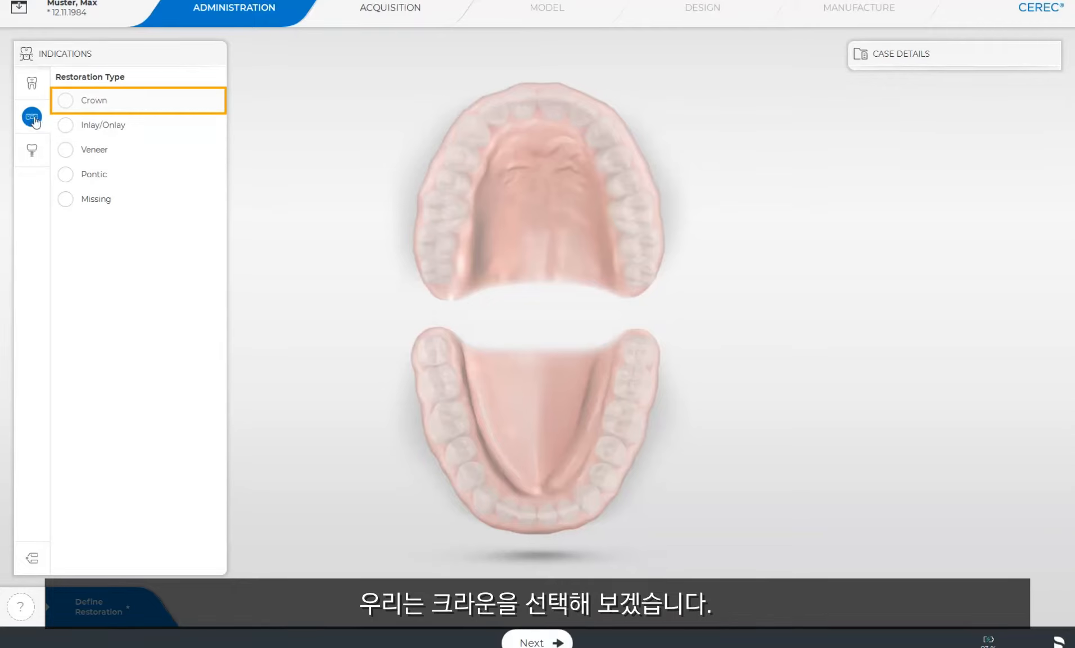
pyautogui.click(65, 101)
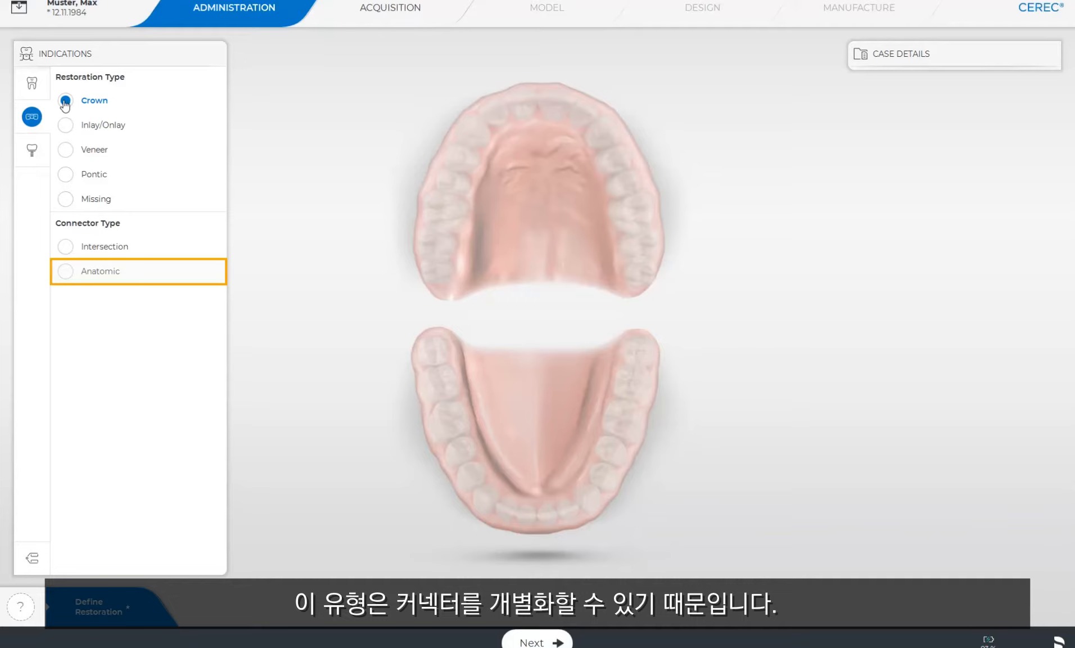
pyautogui.click(66, 271)
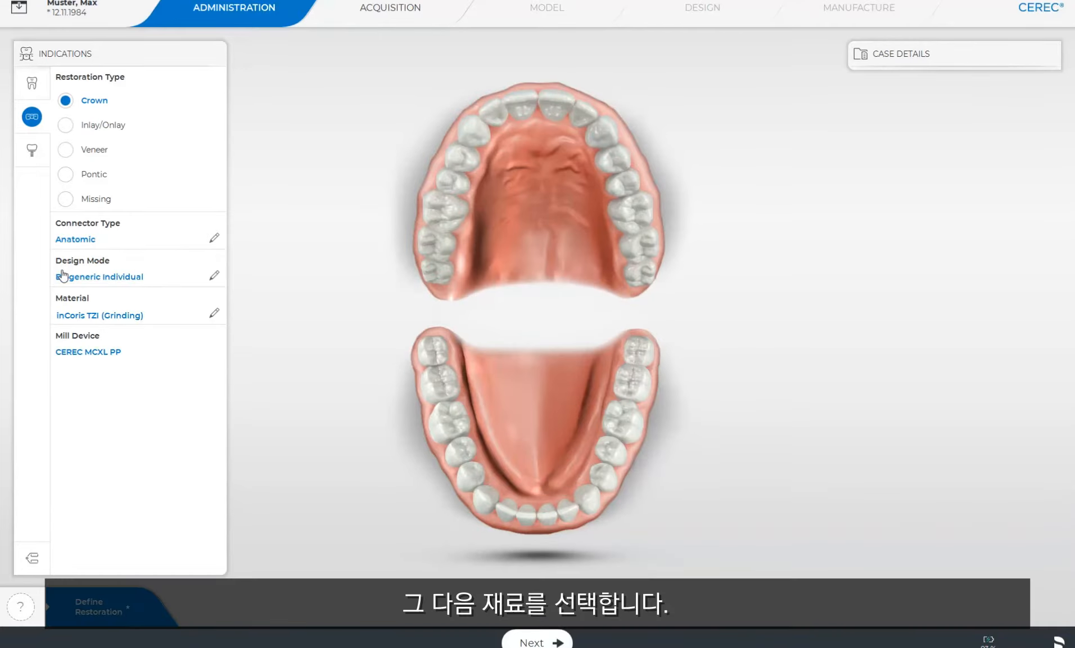
# - Set the bridge material to inCoris TZI C (Grinding) from Dentsply Sirona
pyautogui.click(214, 313)
pyautogui.click(208, 346)
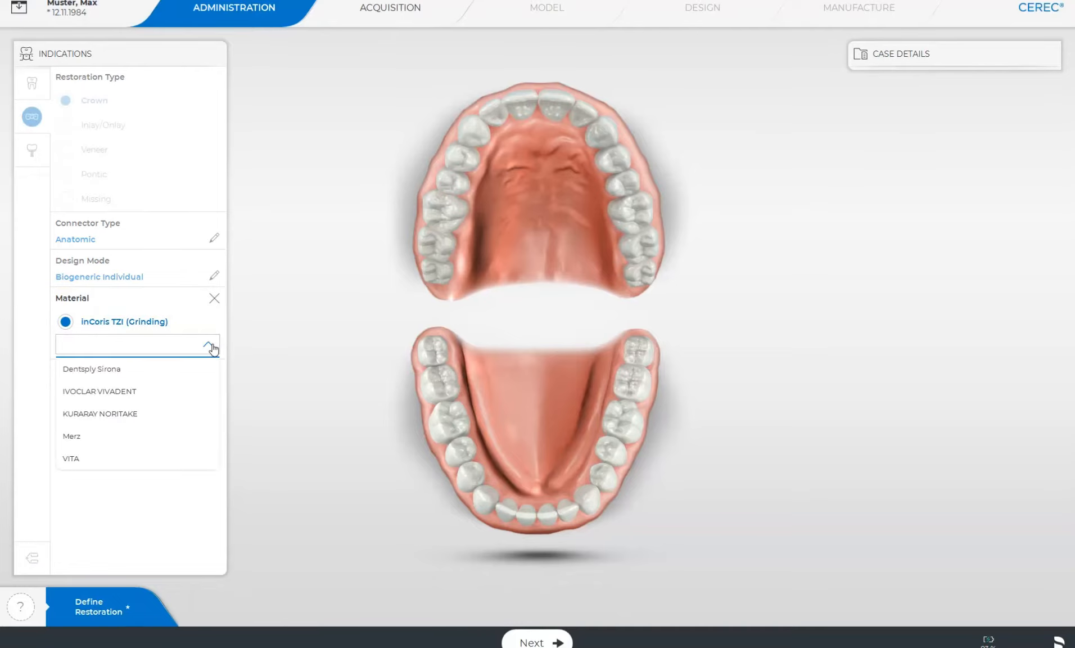
pyautogui.click(194, 371)
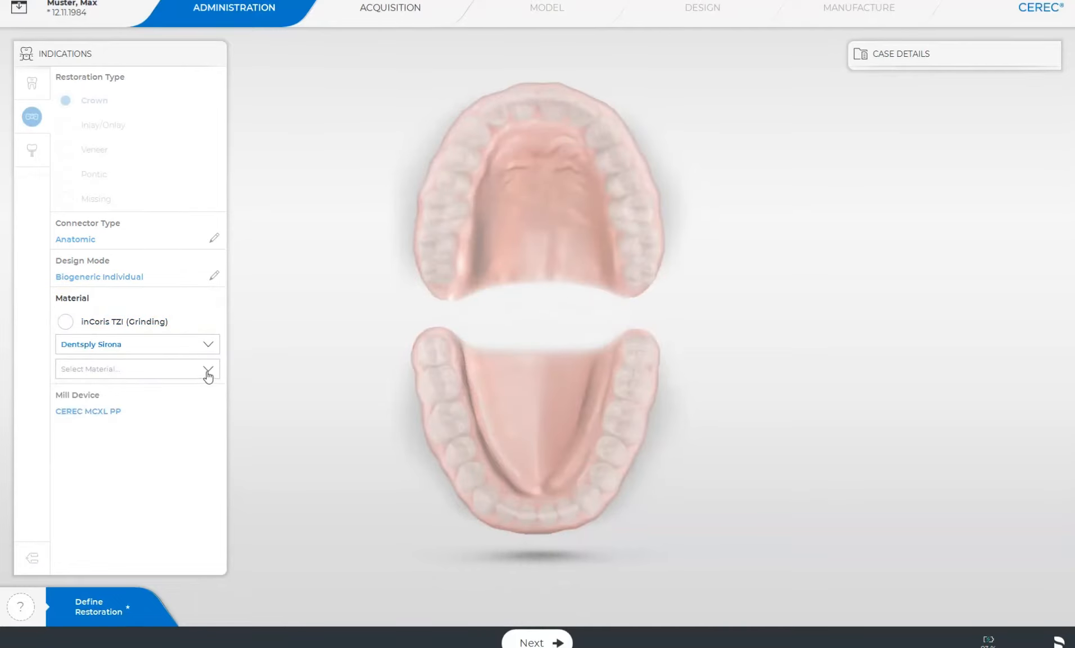
pyautogui.click(212, 369)
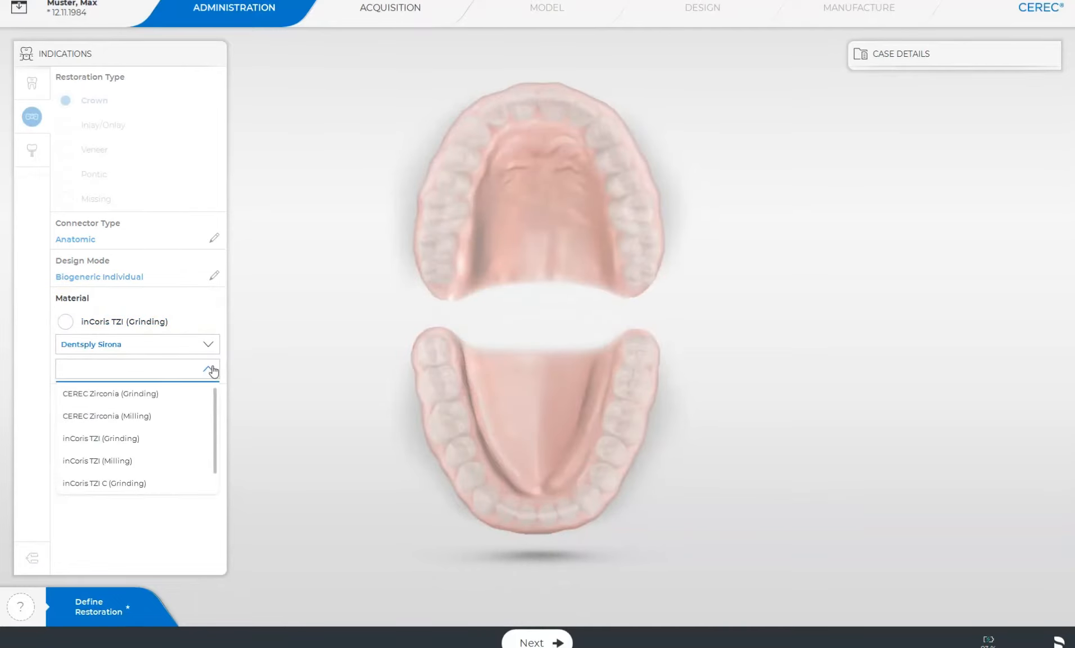
pyautogui.click(145, 483)
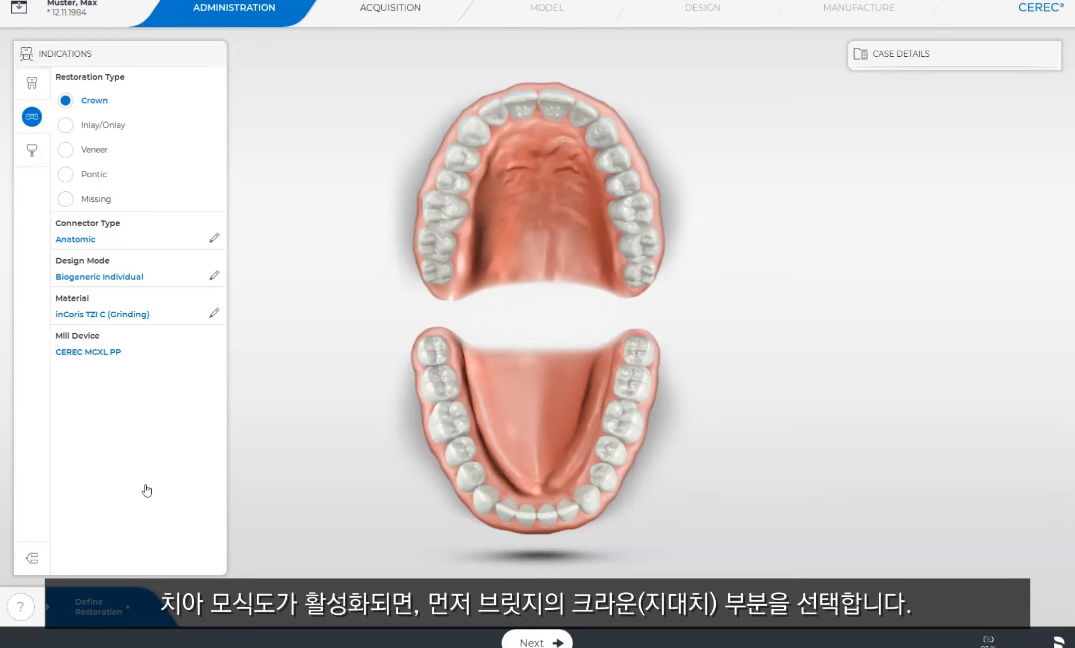
# - Define the upper bridge with crowns on teeth 17 and 15 and a pontic on tooth 16
pyautogui.click(437, 247)
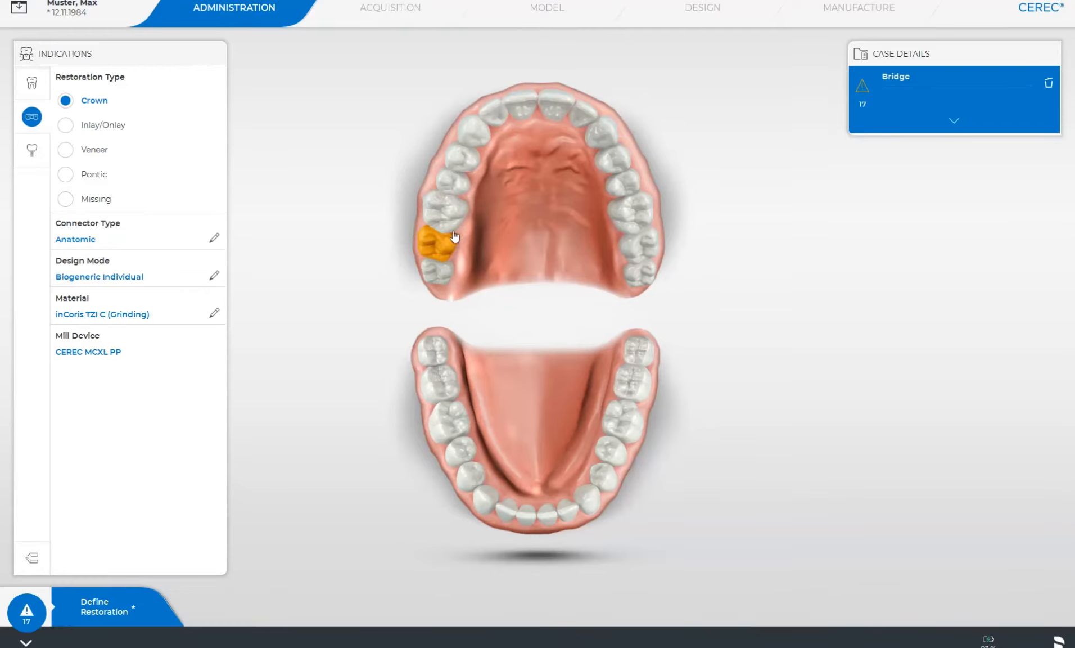
pyautogui.click(462, 180)
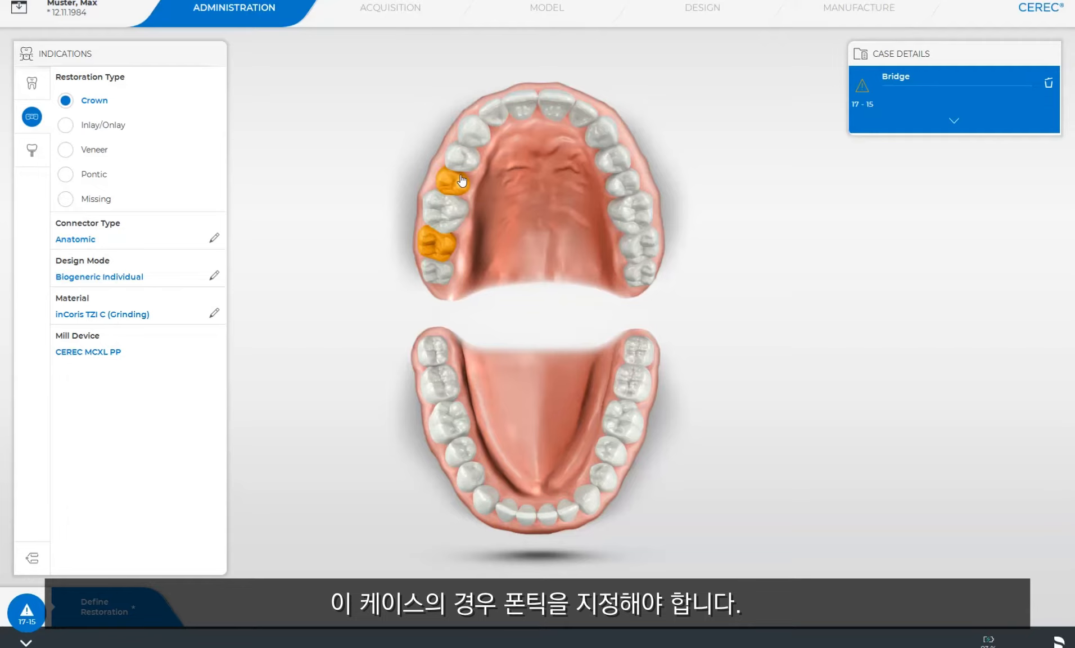
pyautogui.click(66, 175)
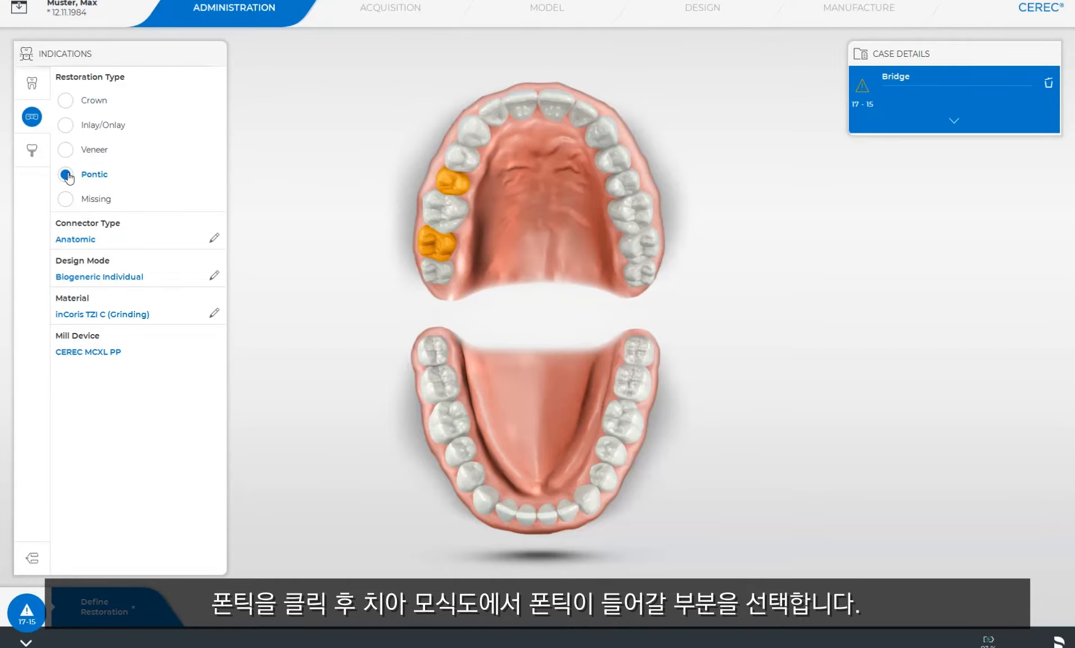
pyautogui.click(457, 219)
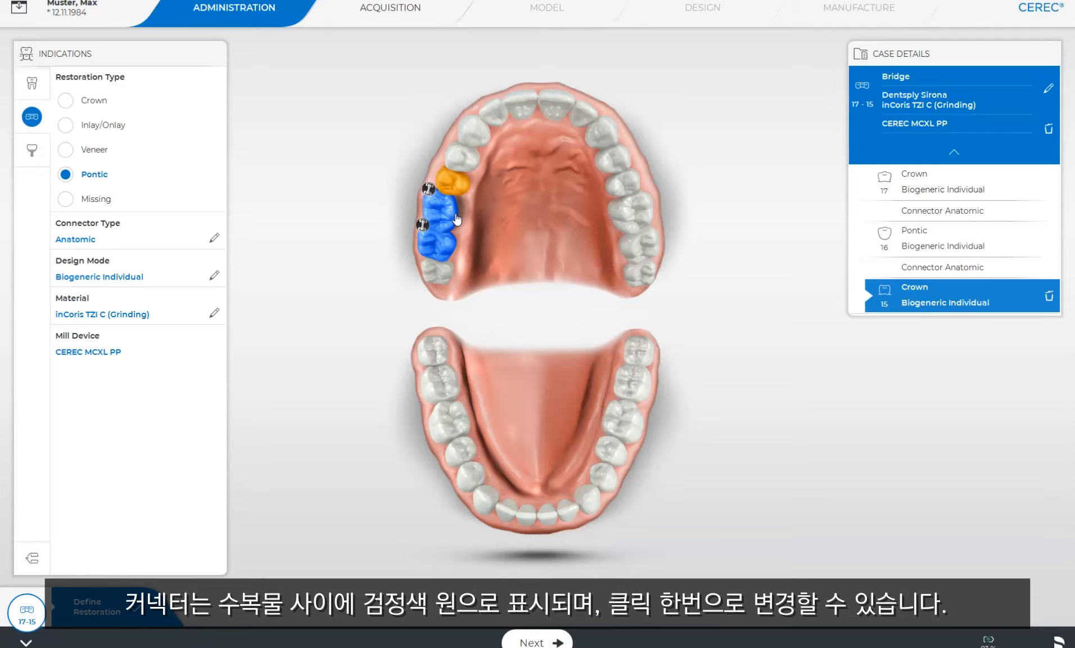
# - Switch the connector between teeth 16 and 15 to Intersection and back to Anatomic
pyautogui.click(430, 191)
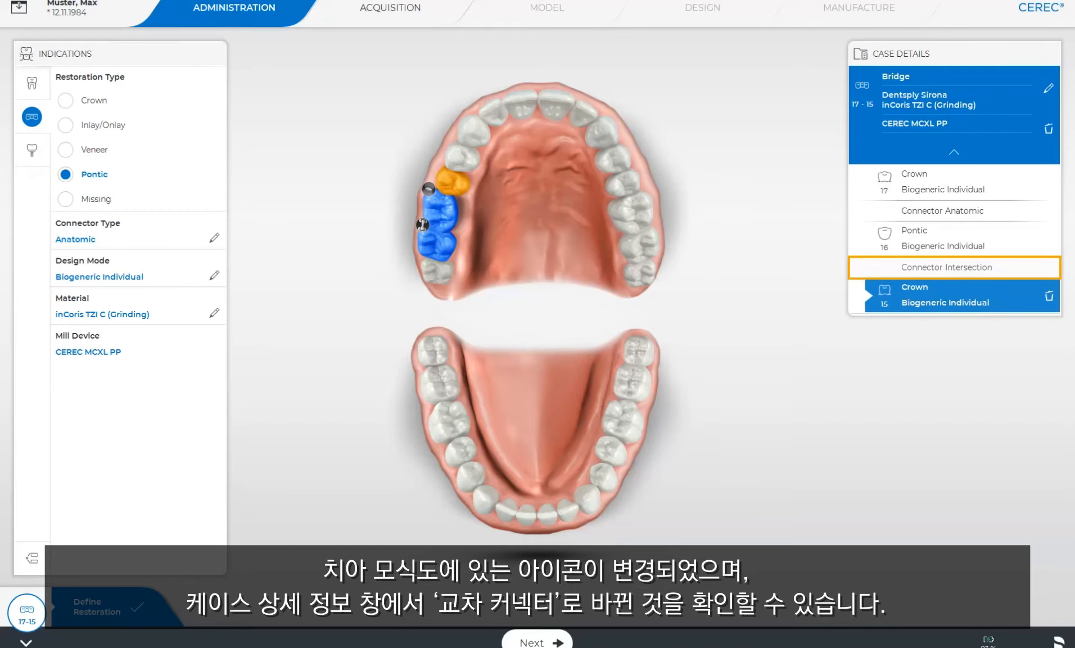
pyautogui.click(428, 189)
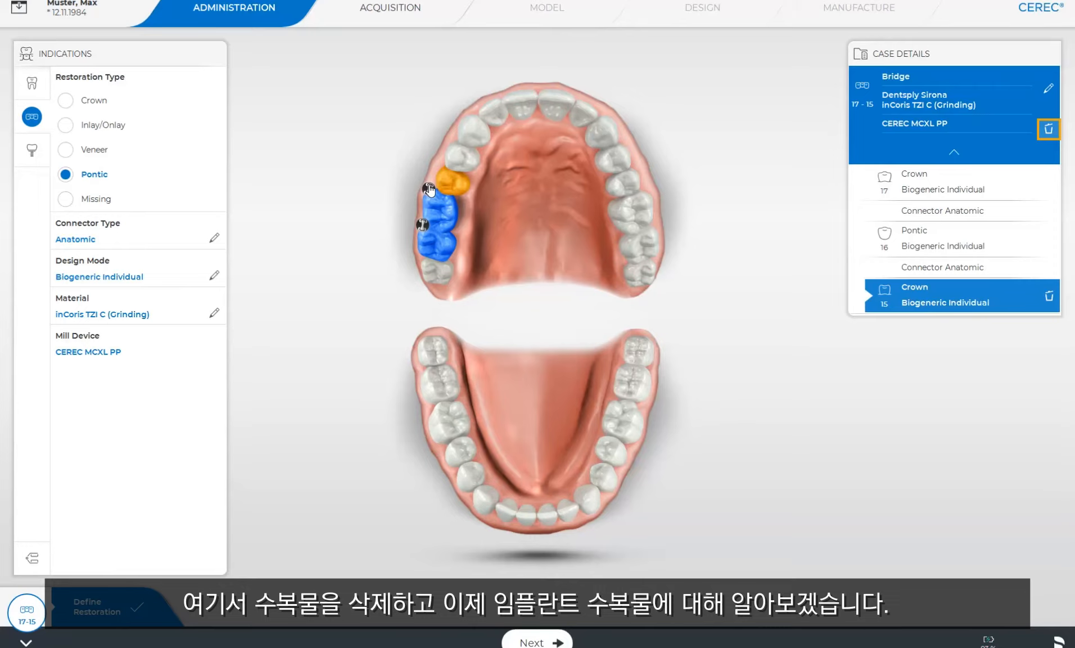
# - Delete the whole bridge restoration spanning teeth 17 to 15 from the case
pyautogui.click(1049, 129)
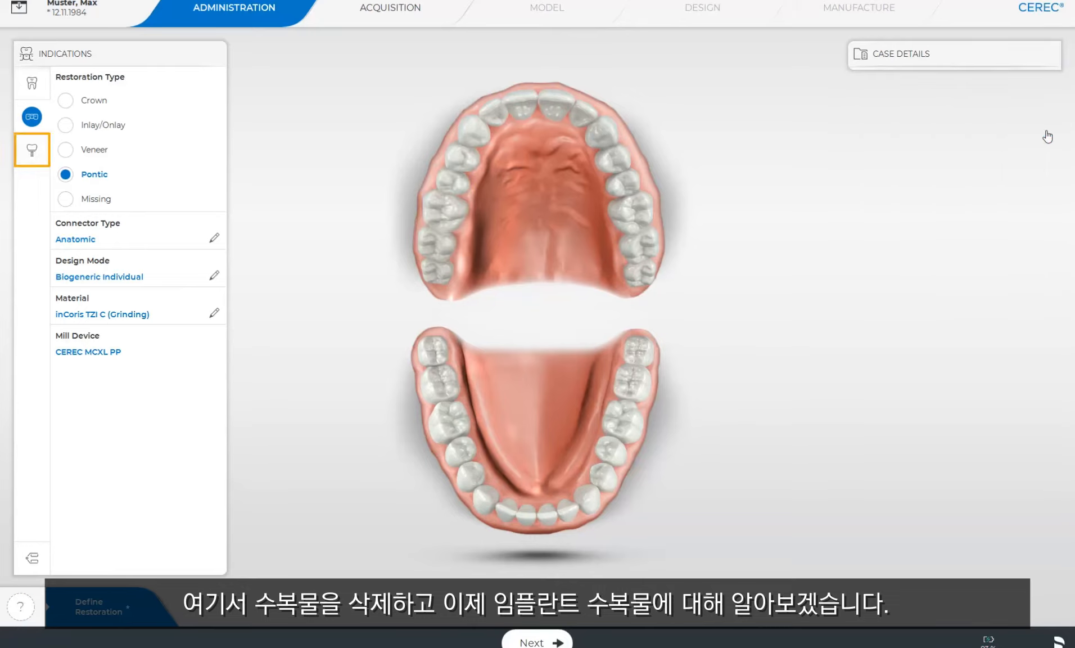
# - Start an implant indication with Screw Retained Crown as the restoration type and Biogeneric Individual as the design mode
pyautogui.click(34, 150)
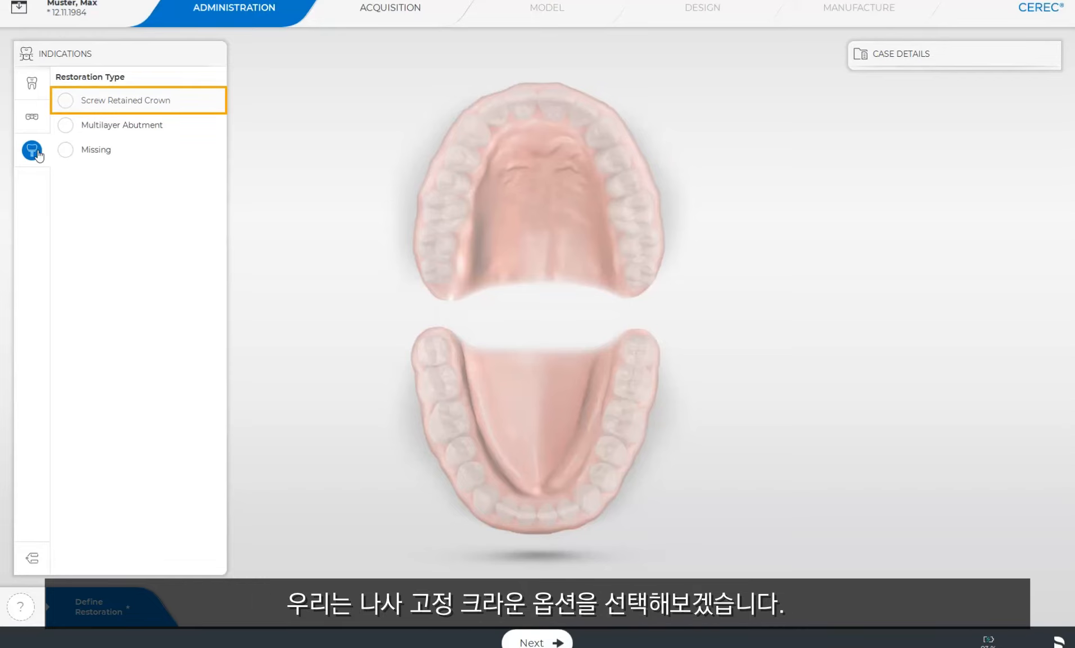
pyautogui.click(65, 102)
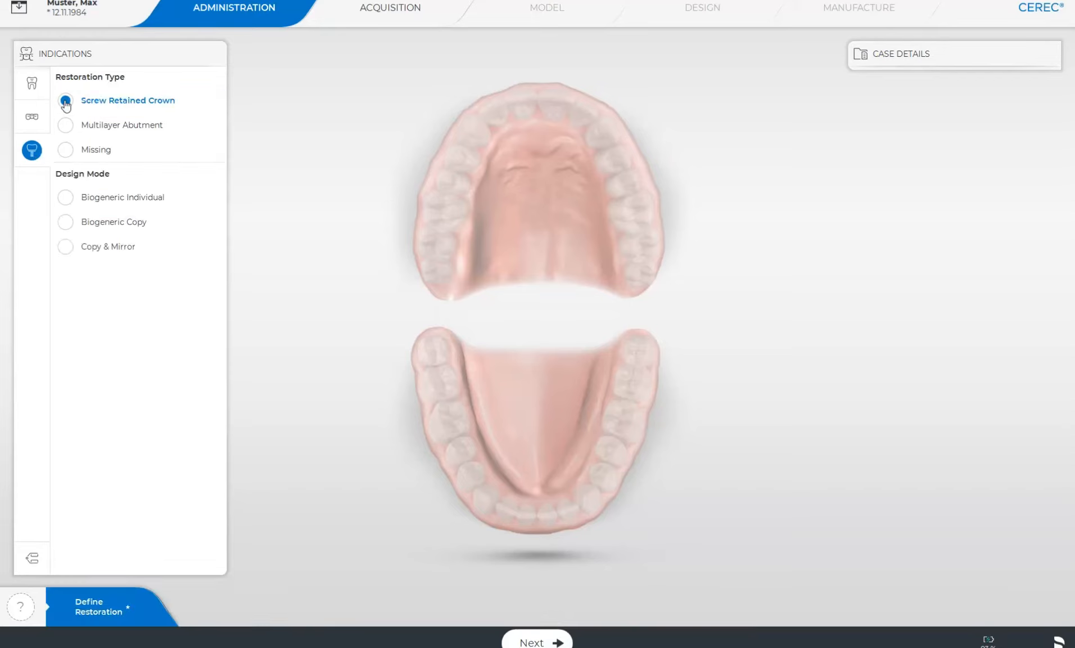
pyautogui.click(64, 198)
# - Set the implant crown's material to CEREC Zirconia meso (Grinding) from Dentsply Sirona
pyautogui.click(165, 236)
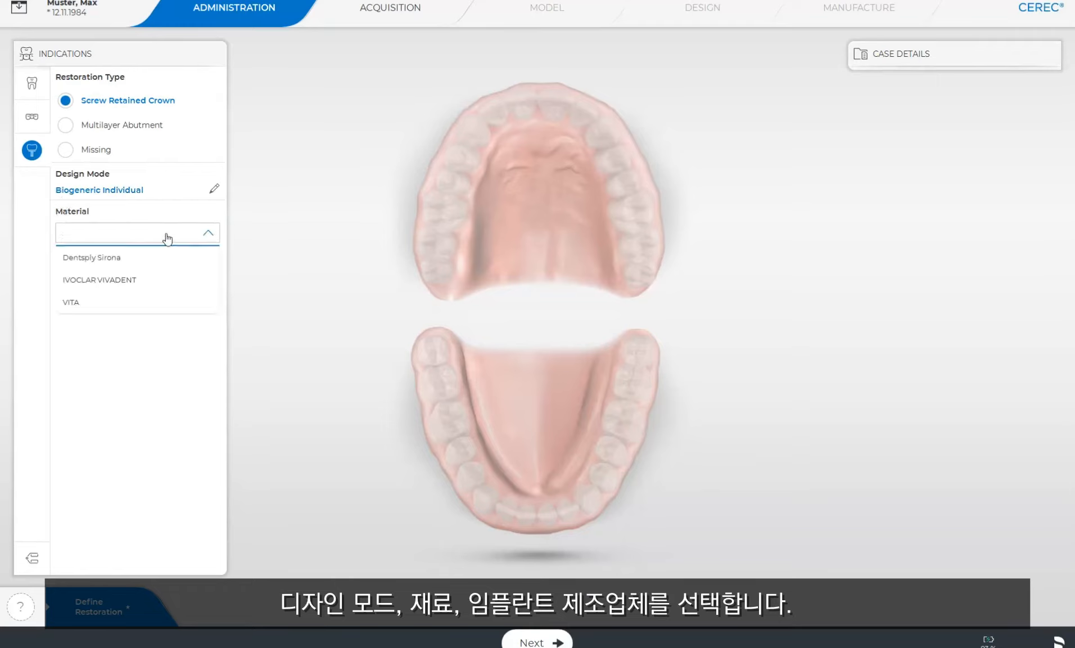
pyautogui.click(145, 259)
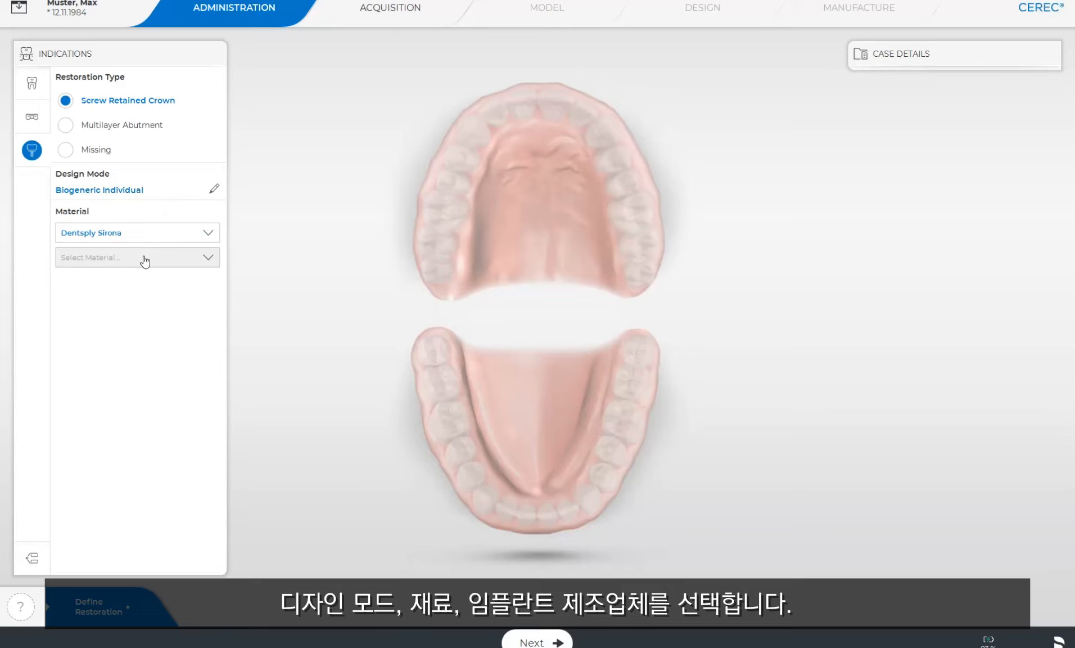
pyautogui.click(181, 264)
pyautogui.click(178, 282)
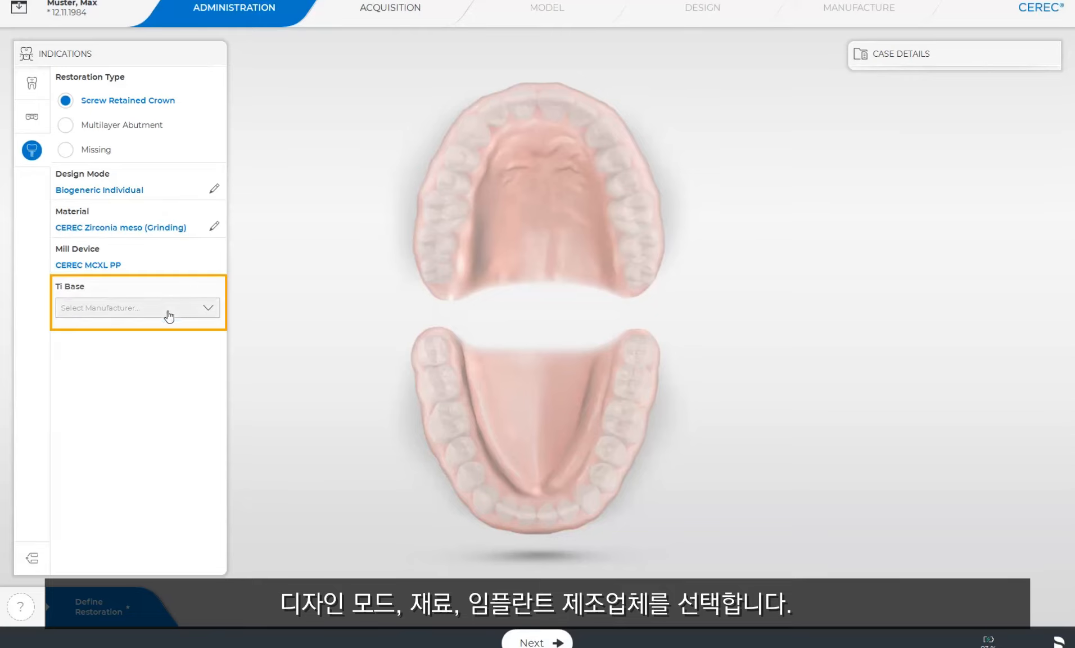
# - Set the Ti Base to AT EV 3.6 GH1 from Dentsply Sirona
pyautogui.click(168, 313)
pyautogui.click(157, 355)
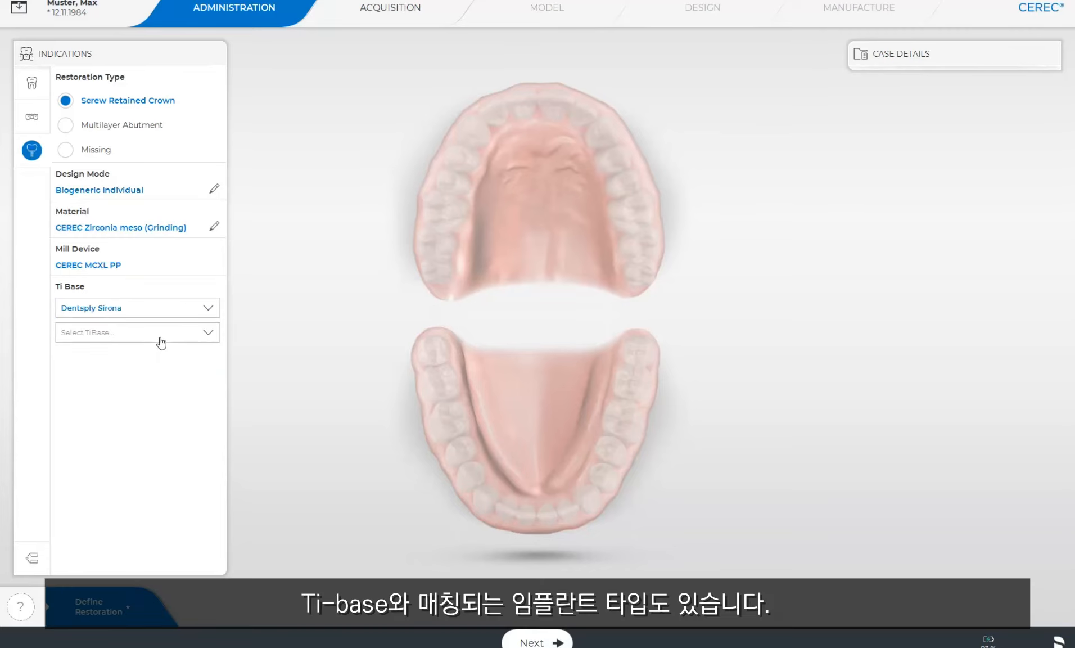
pyautogui.click(161, 333)
pyautogui.click(127, 428)
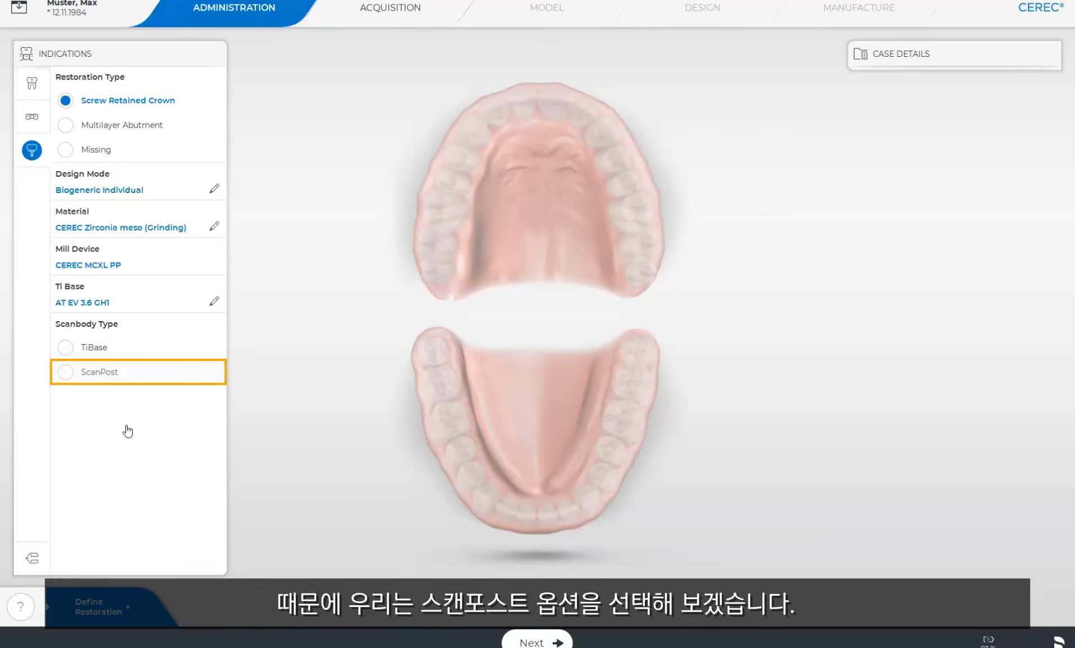
# - Choose ScanPost as the scanbody type and assign the screw-retained crown to upper tooth 15
pyautogui.click(65, 373)
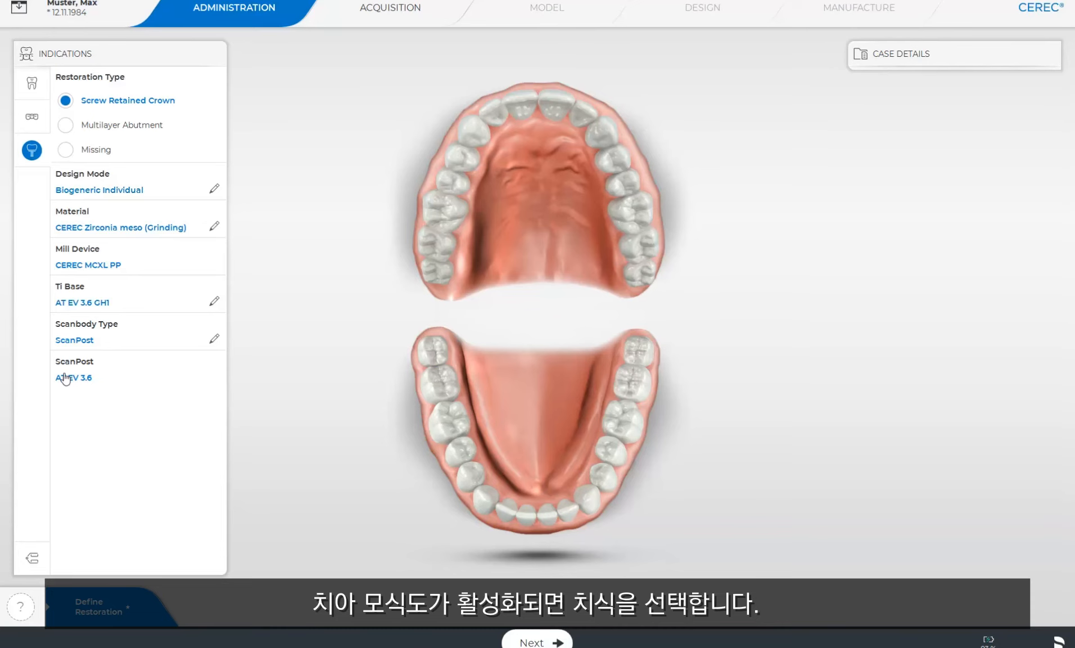
pyautogui.click(453, 181)
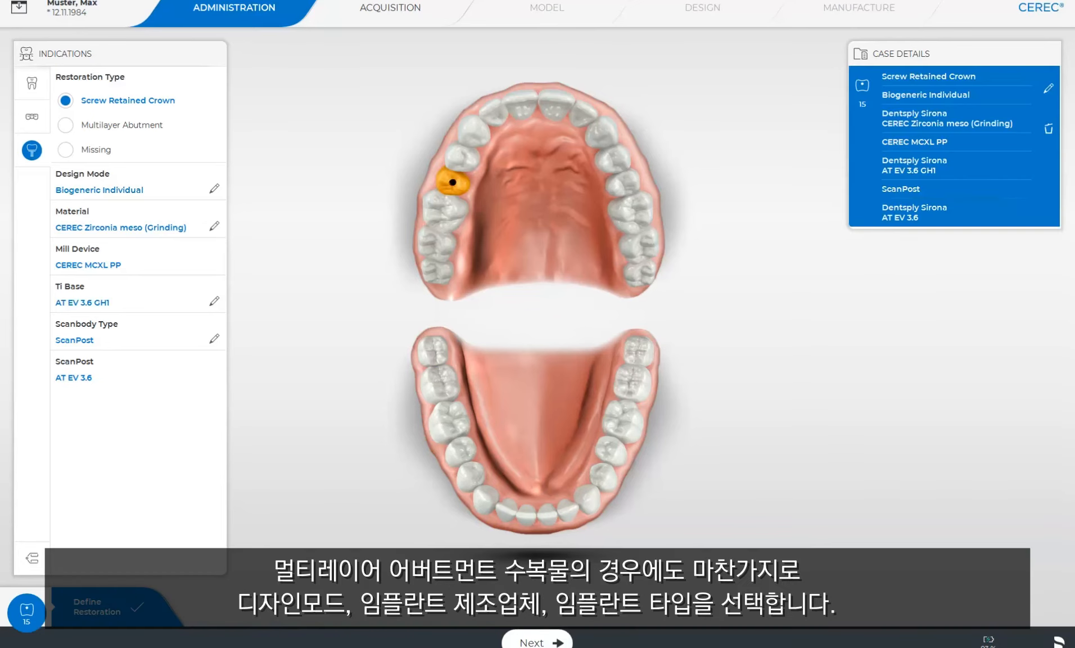